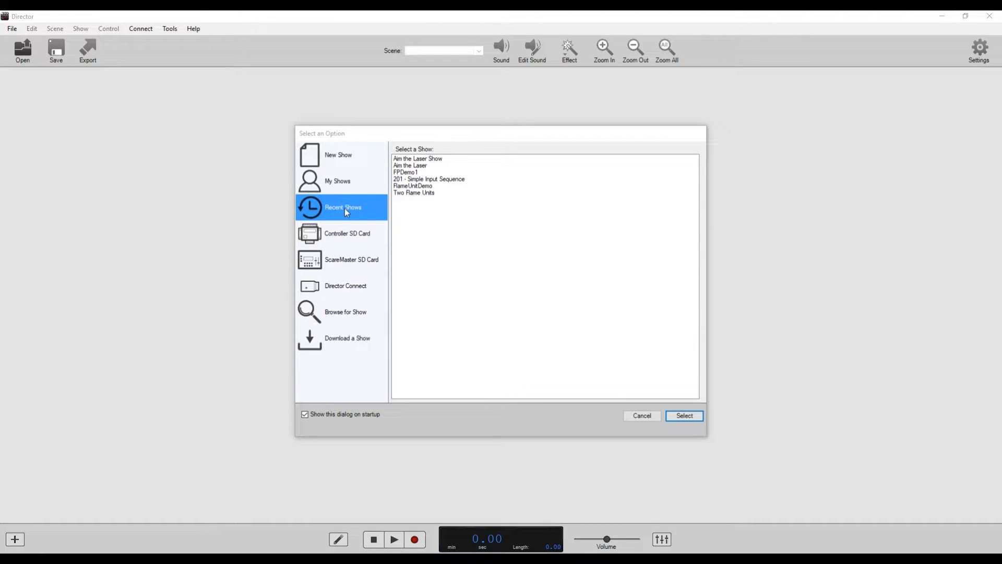
# - Open the Aim the Laser Show from the My Shows list
pyautogui.click(334, 180)
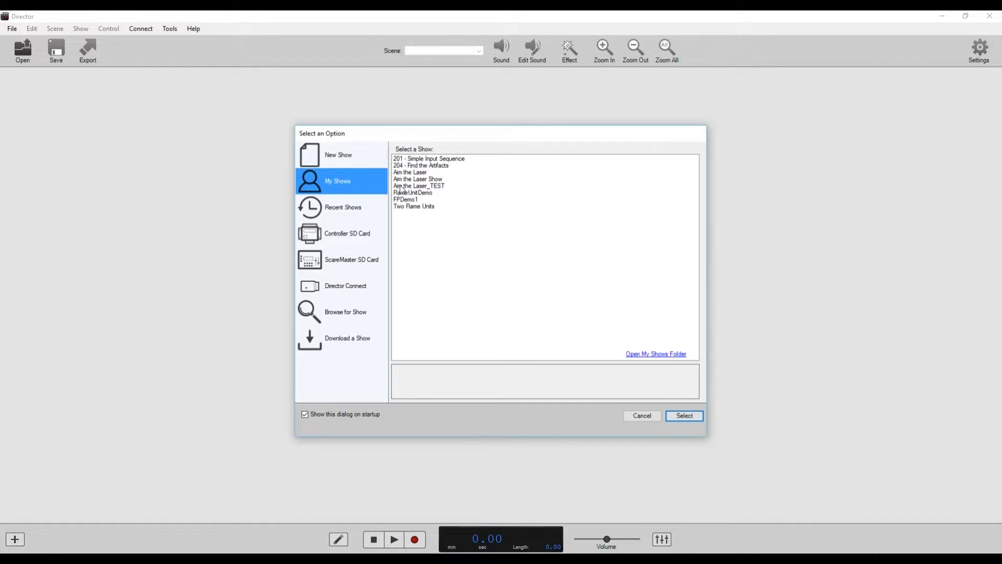
pyautogui.click(428, 180)
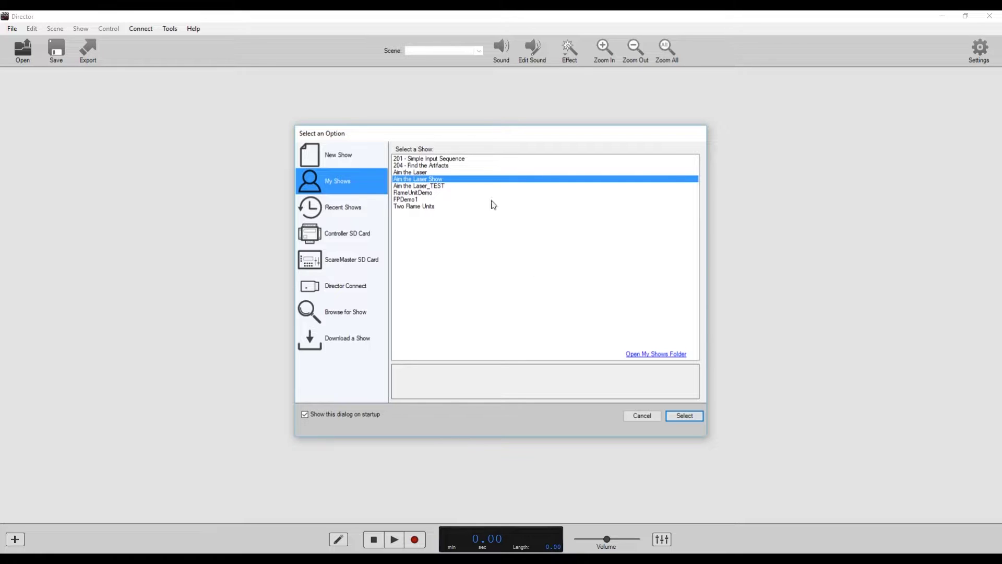
pyautogui.click(684, 415)
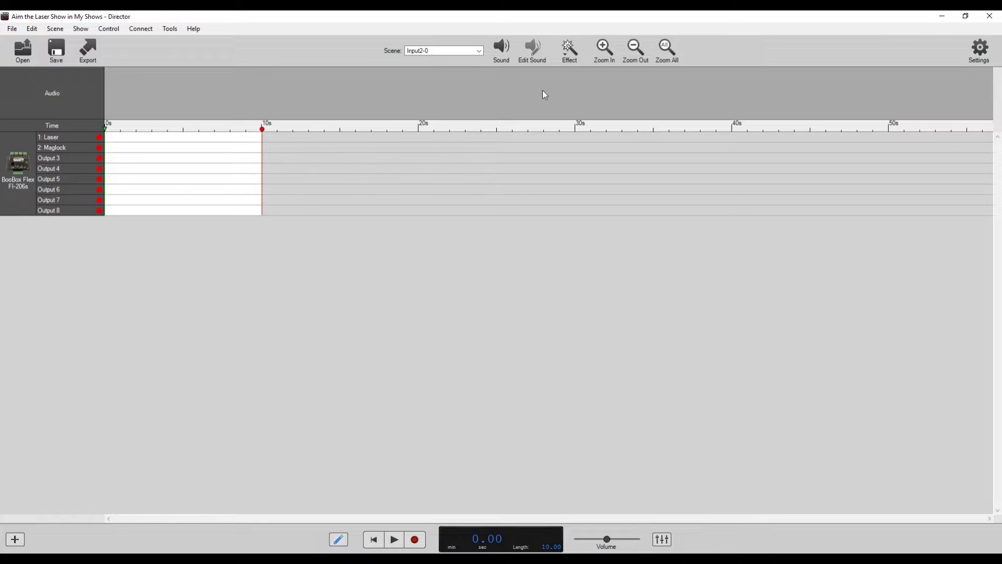
# - Switch to the Ambient-0 scene and bring up the show settings
pyautogui.click(431, 55)
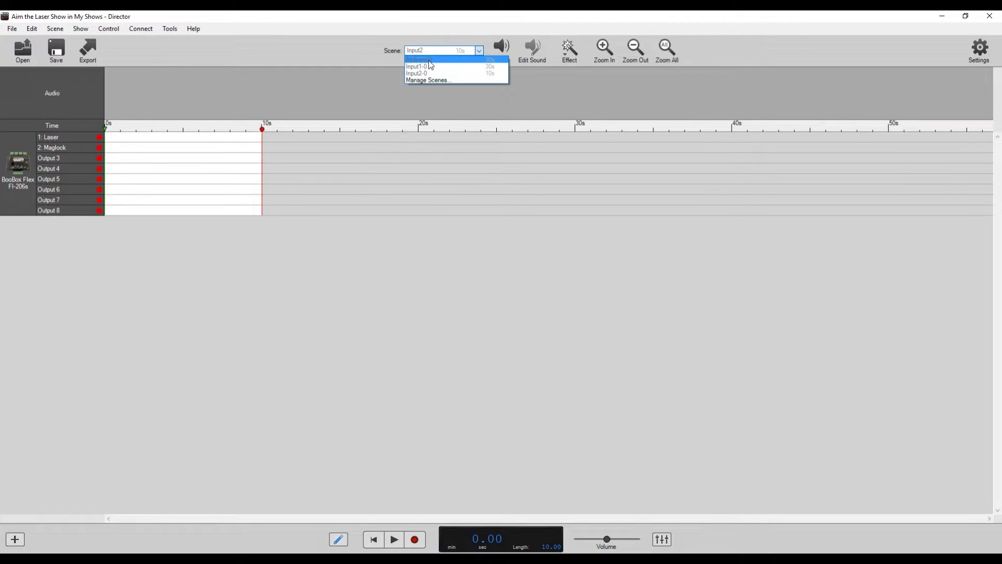
pyautogui.click(430, 60)
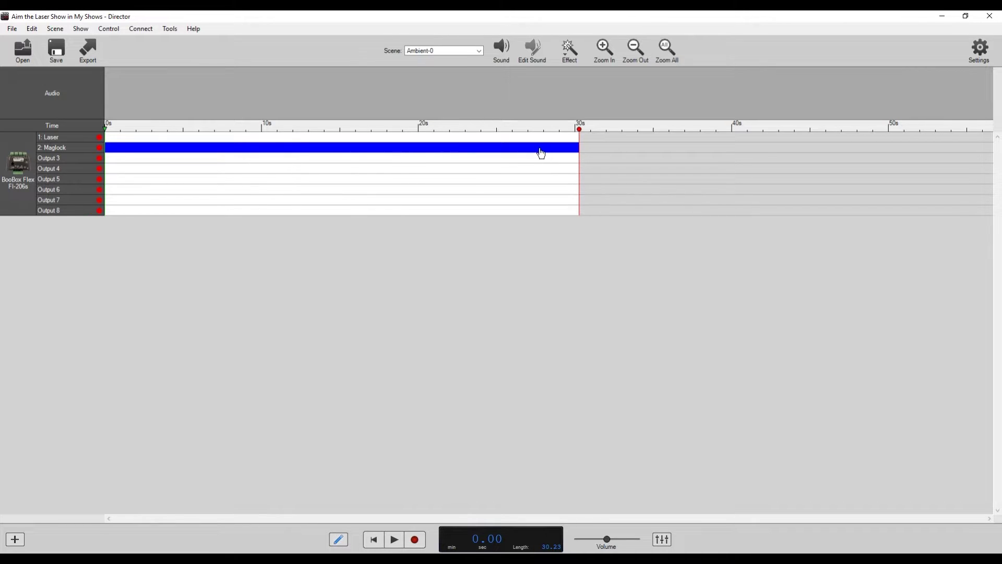
pyautogui.click(981, 52)
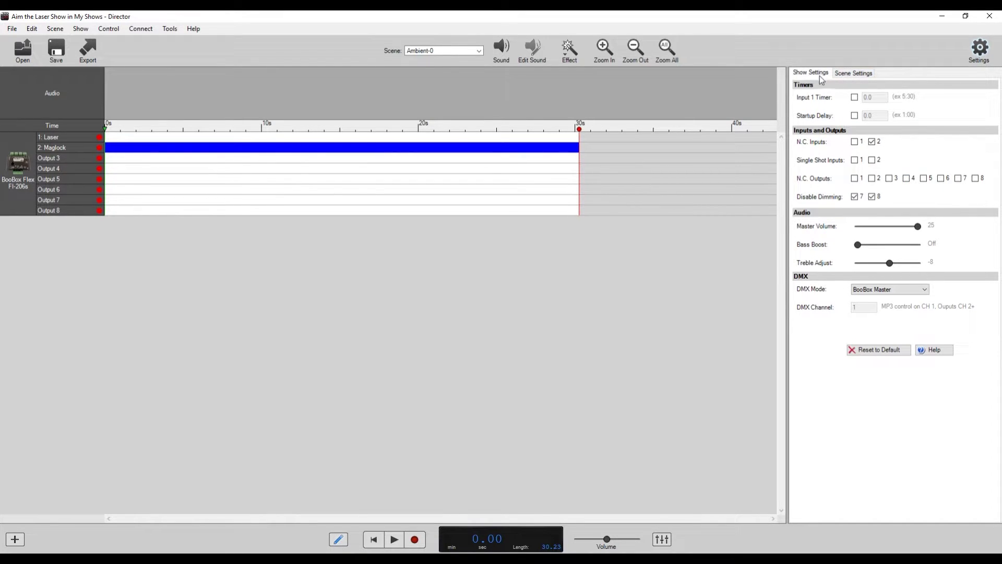
# - View Ambient-0's scene settings, leaving Re-Enable Inputs 1 switched on
pyautogui.click(859, 74)
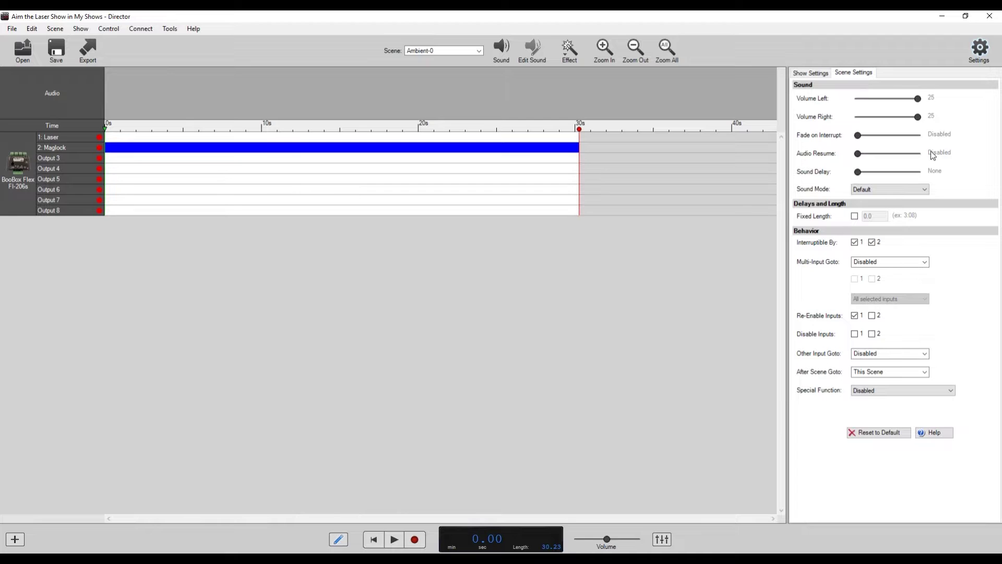
pyautogui.click(854, 315)
pyautogui.click(854, 315)
pyautogui.click(454, 51)
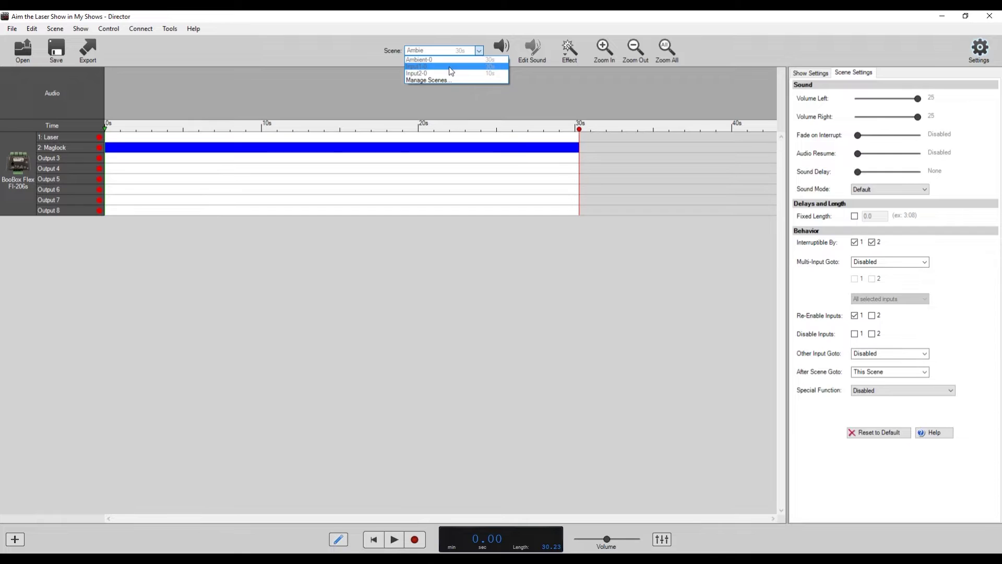
# - Switch to Input1-0 and keep it interruptible by input 2
pyautogui.click(451, 71)
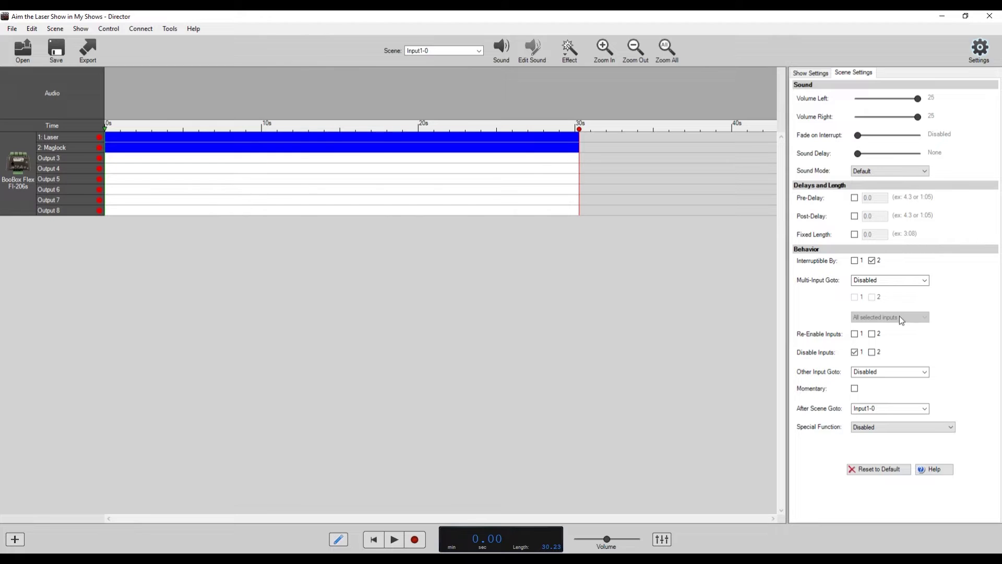
pyautogui.click(873, 261)
pyautogui.click(872, 260)
# - Switch to Input2-0 and stretch its end to about 23 seconds
pyautogui.click(427, 52)
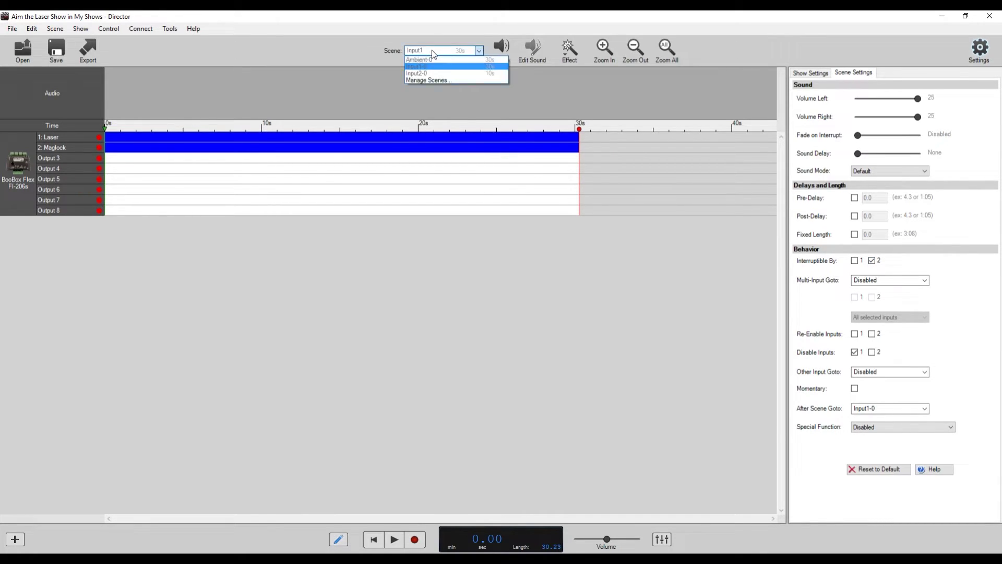
pyautogui.click(434, 74)
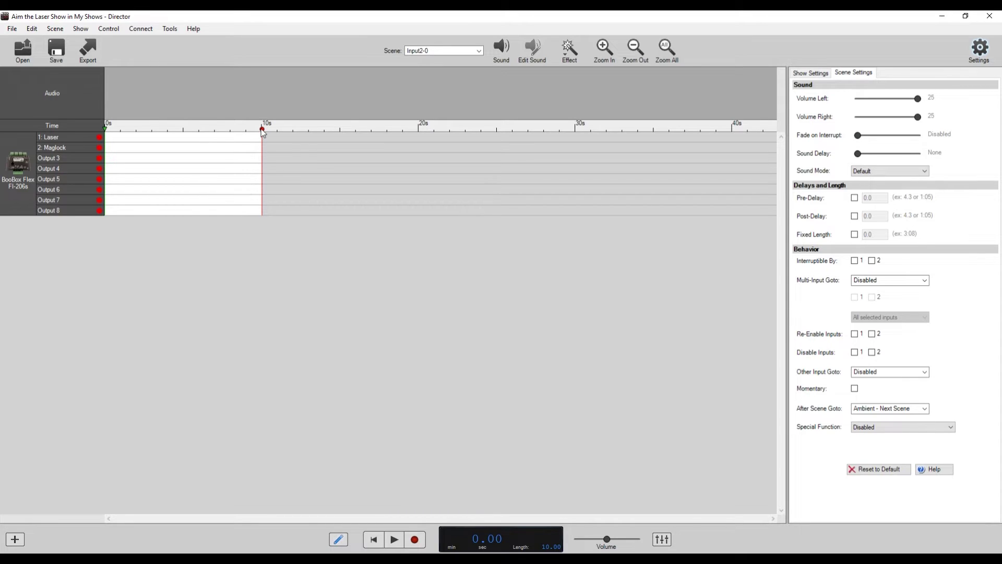
pyautogui.moveTo(262, 131)
pyautogui.mouseDown()
pyautogui.moveTo(282, 141)
pyautogui.moveTo(465, 148)
pyautogui.moveTo(576, 132)
pyautogui.mouseUp()
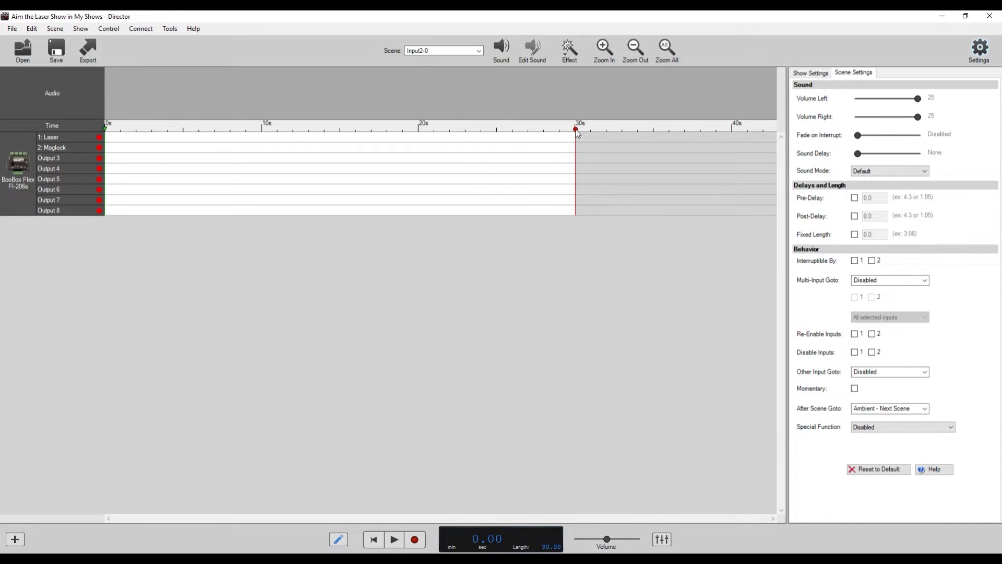
# - Zoom the timeline out and extend Input2-0 to about 35 minutes
pyautogui.click(635, 50)
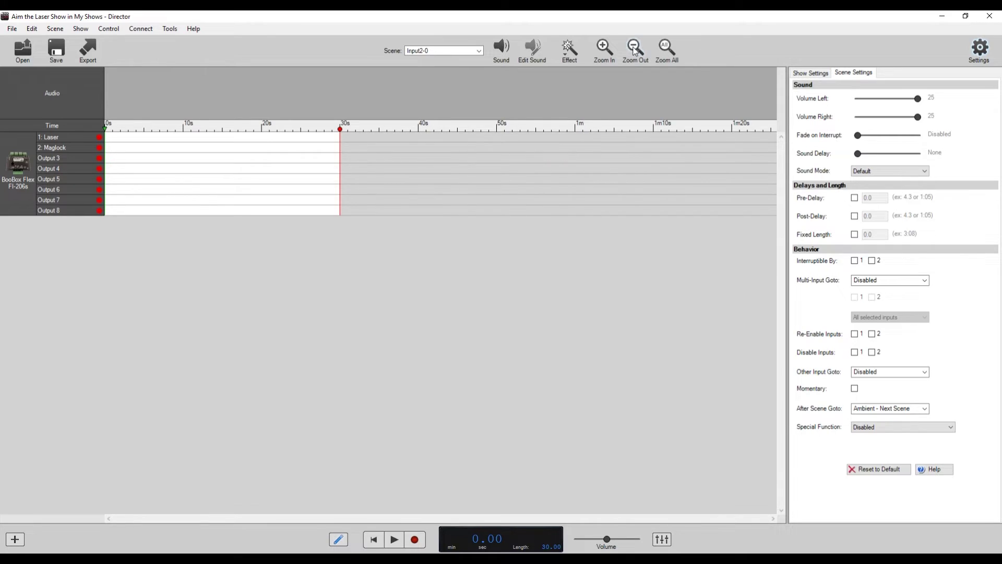
pyautogui.click(636, 50)
pyautogui.click(635, 50)
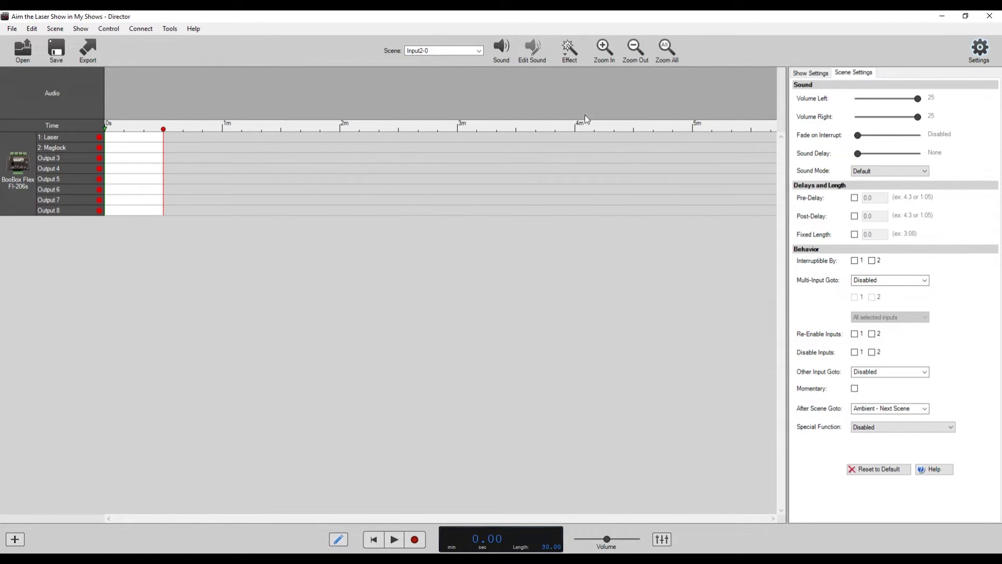
pyautogui.moveTo(164, 134); pyautogui.dragTo(694, 154)
pyautogui.click(636, 51)
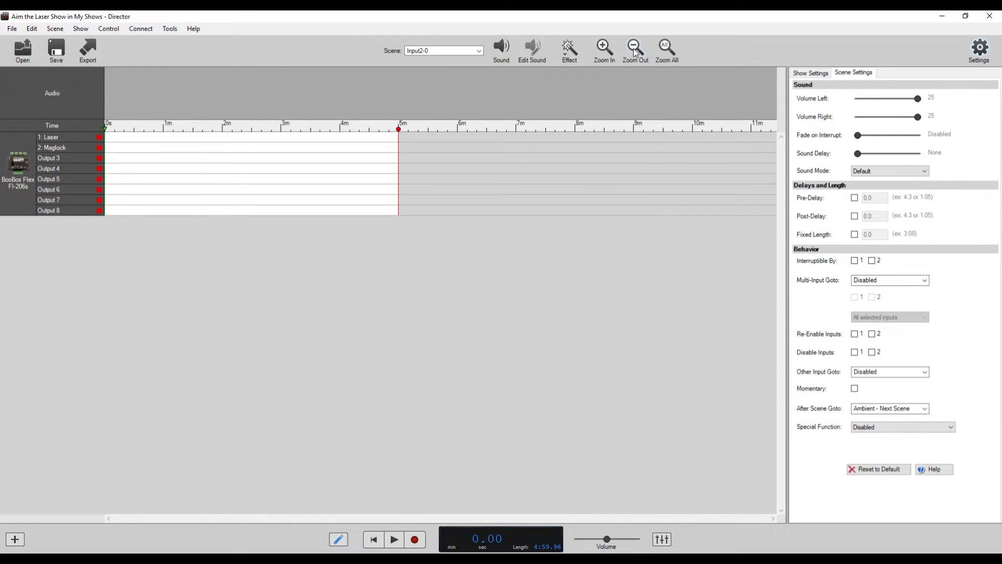
pyautogui.click(635, 50)
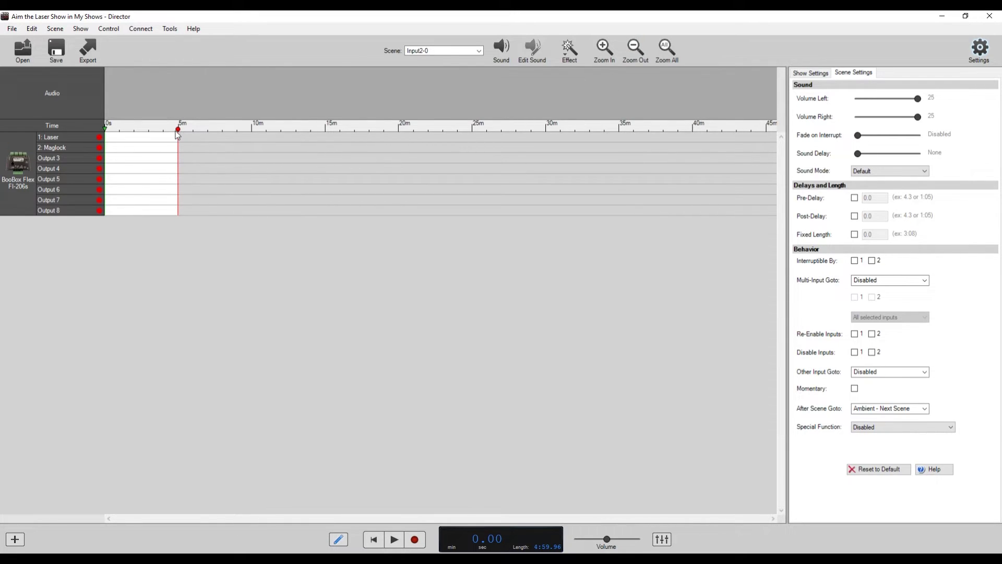
pyautogui.moveTo(177, 135); pyautogui.dragTo(651, 163)
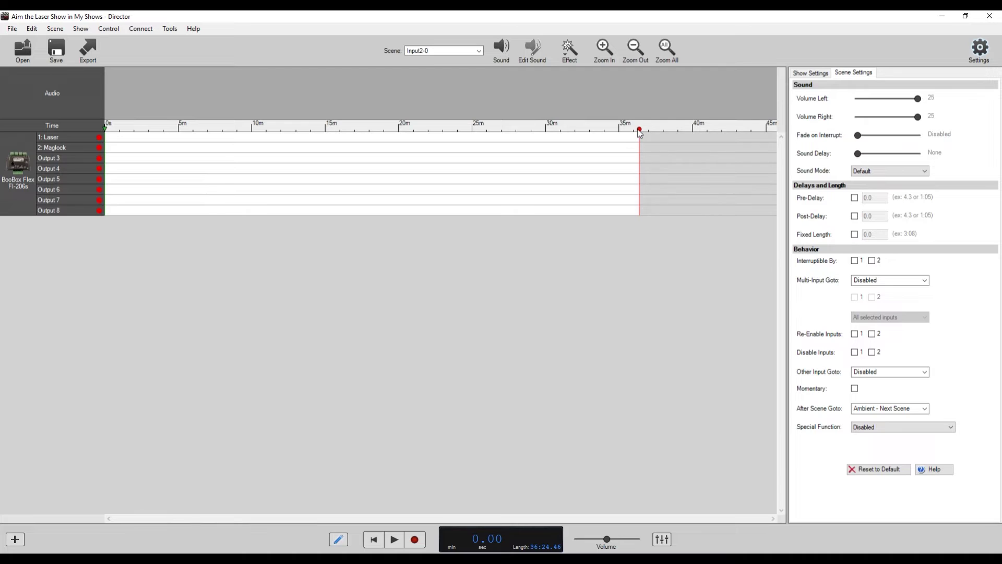
pyautogui.moveTo(640, 133); pyautogui.dragTo(620, 133)
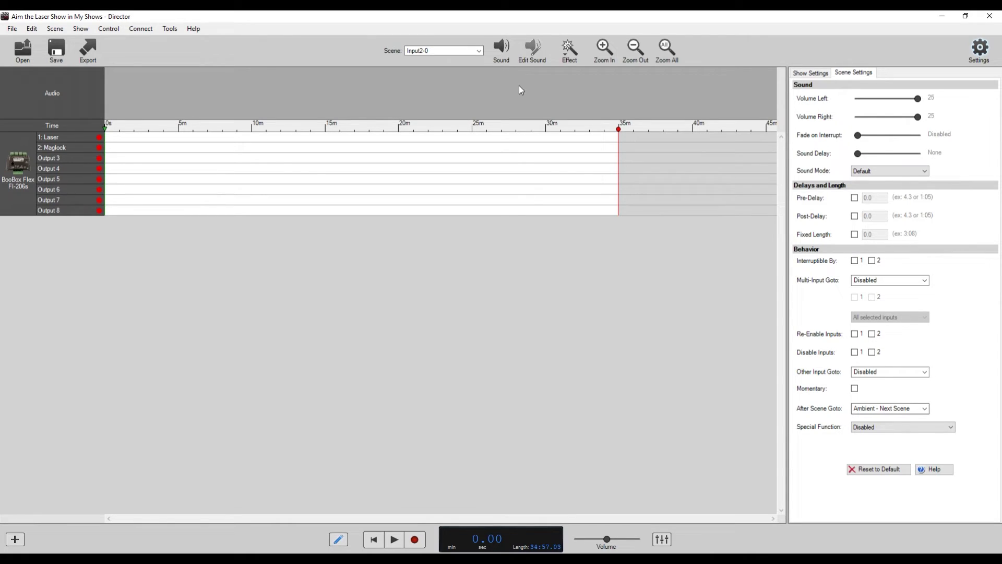
pyautogui.click(461, 50)
# - Go to Ambient-0 and back to Input2-0, then shorten Input2-0 to about 30 minutes
pyautogui.click(453, 58)
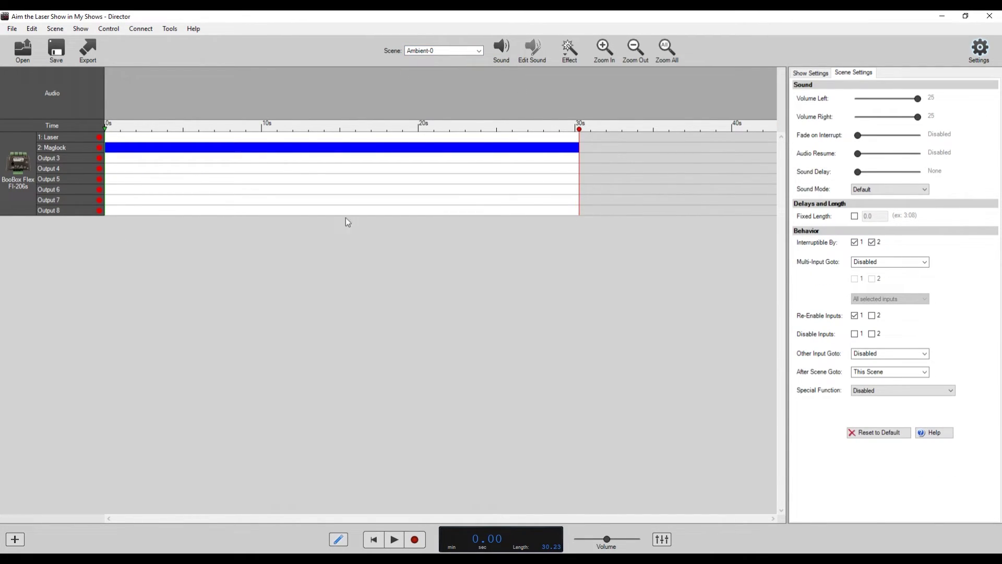
pyautogui.click(470, 50)
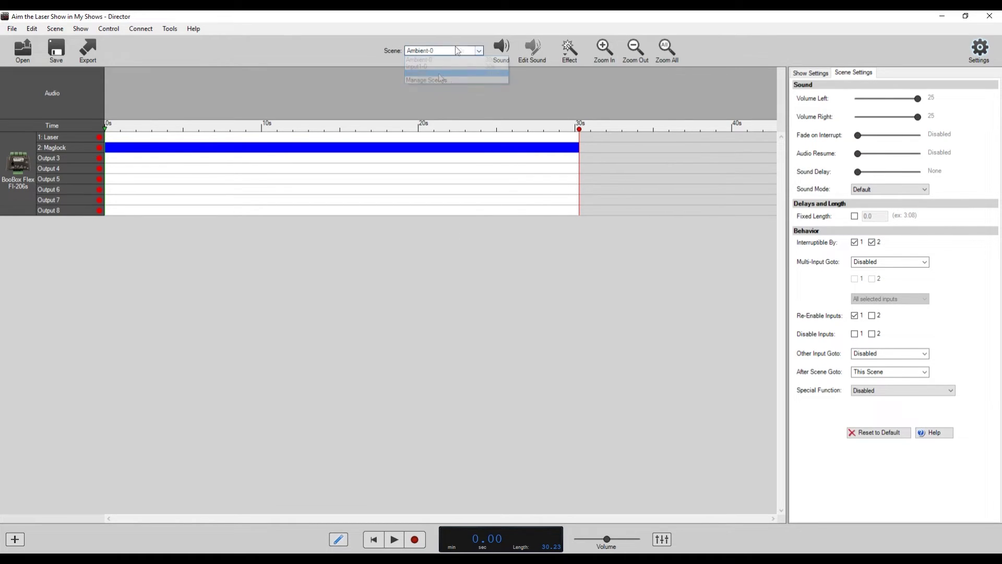
pyautogui.click(439, 73)
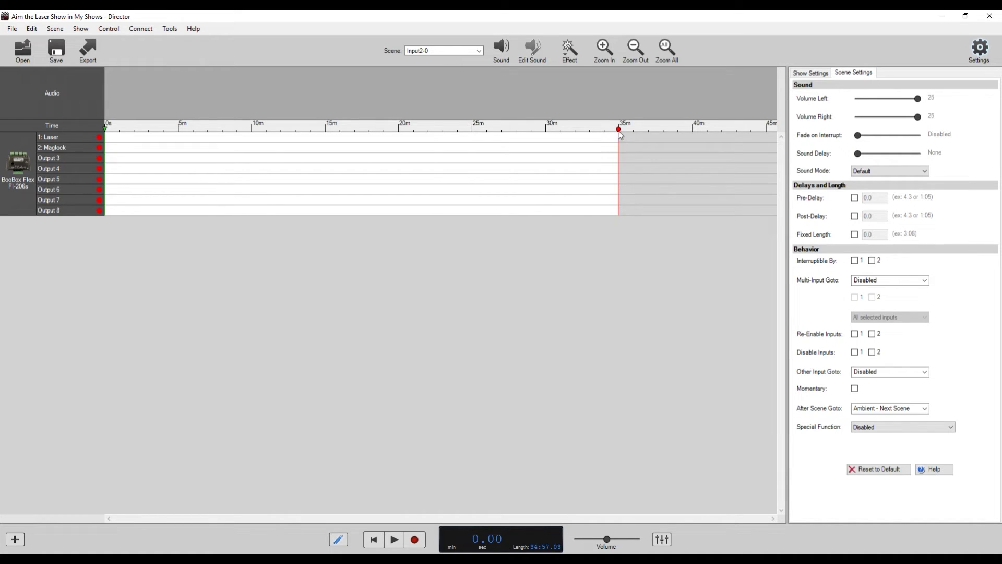
pyautogui.moveTo(618, 130); pyautogui.dragTo(547, 131)
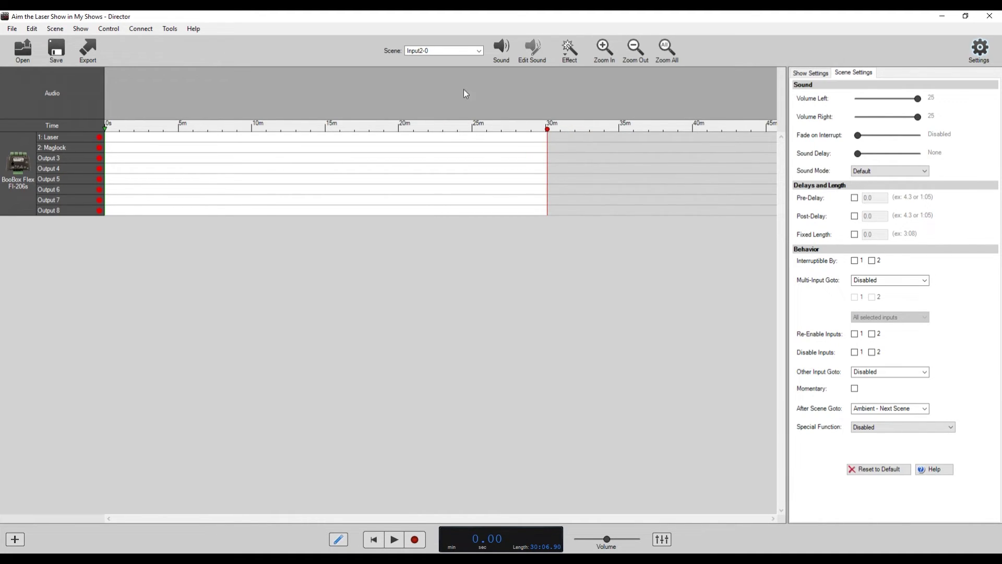
# - Check Input2-0's new length in the scene list and open the Scene Manager
pyautogui.click(470, 50)
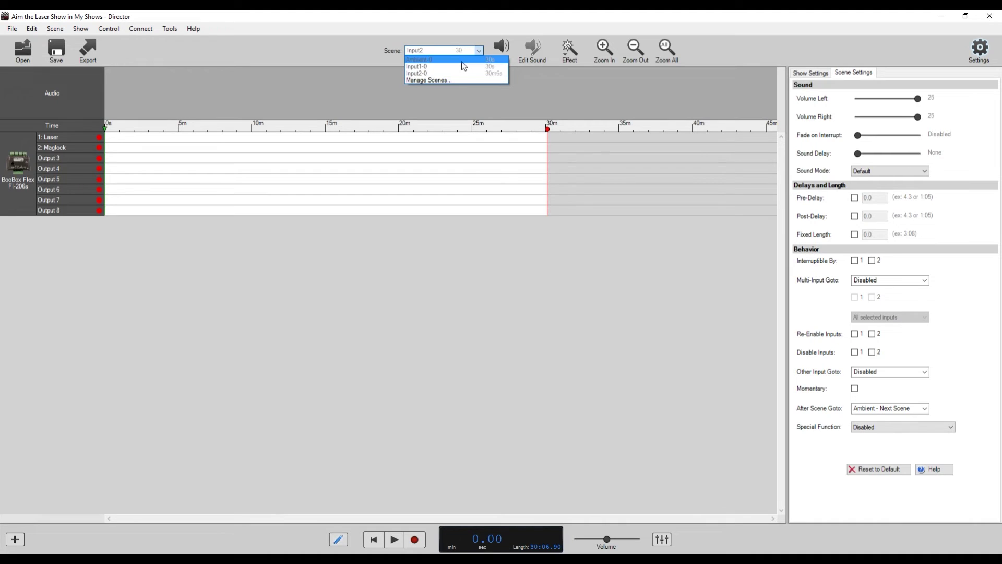
pyautogui.click(469, 52)
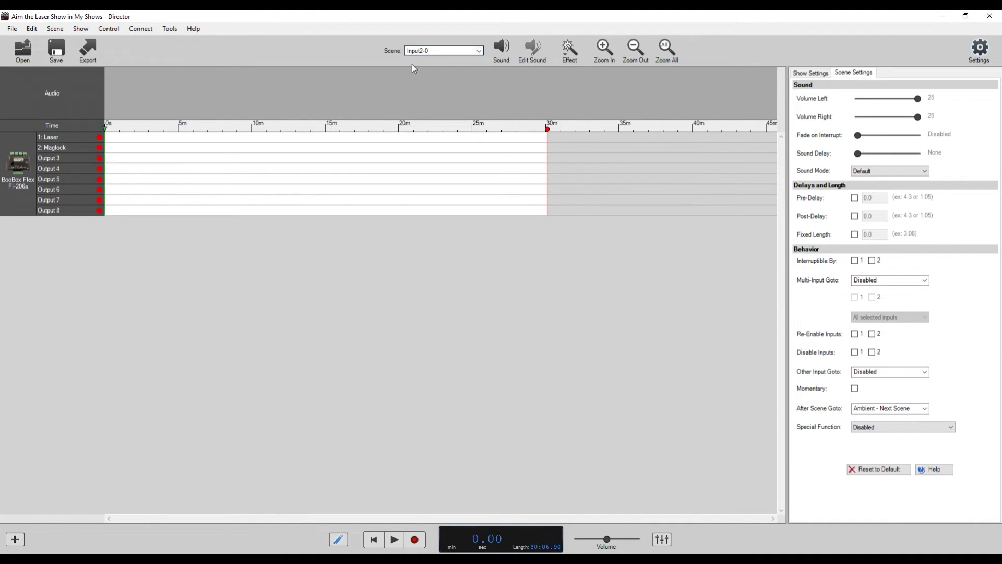
pyautogui.click(464, 51)
pyautogui.click(451, 79)
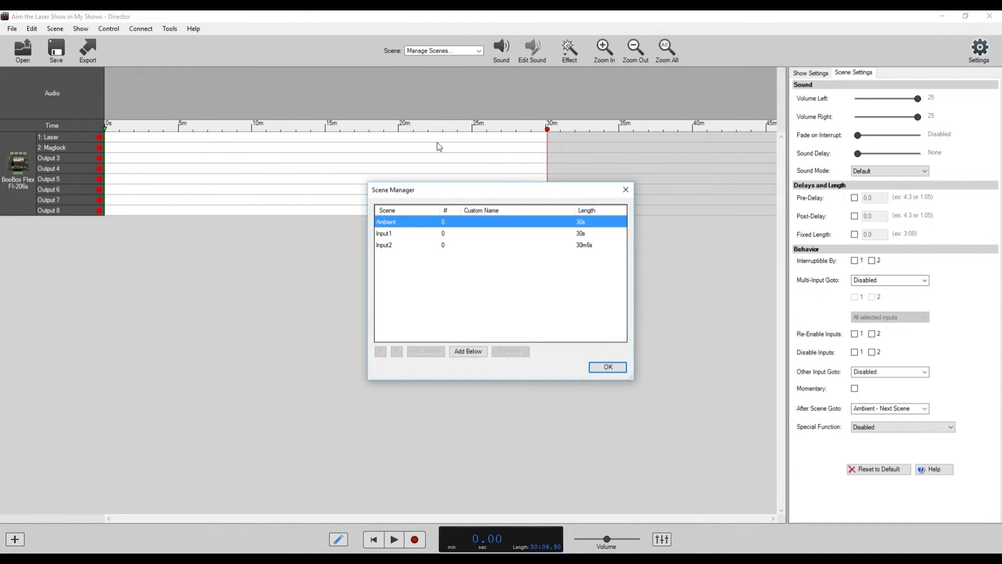
# - Add a new scene below Input2 and switch to Input2-1
pyautogui.click(391, 244)
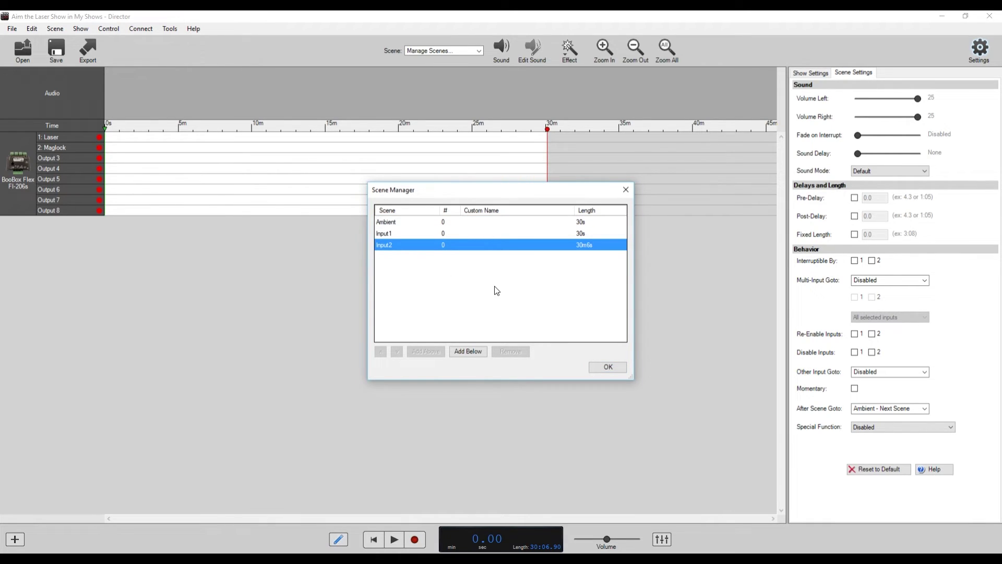
pyautogui.click(468, 352)
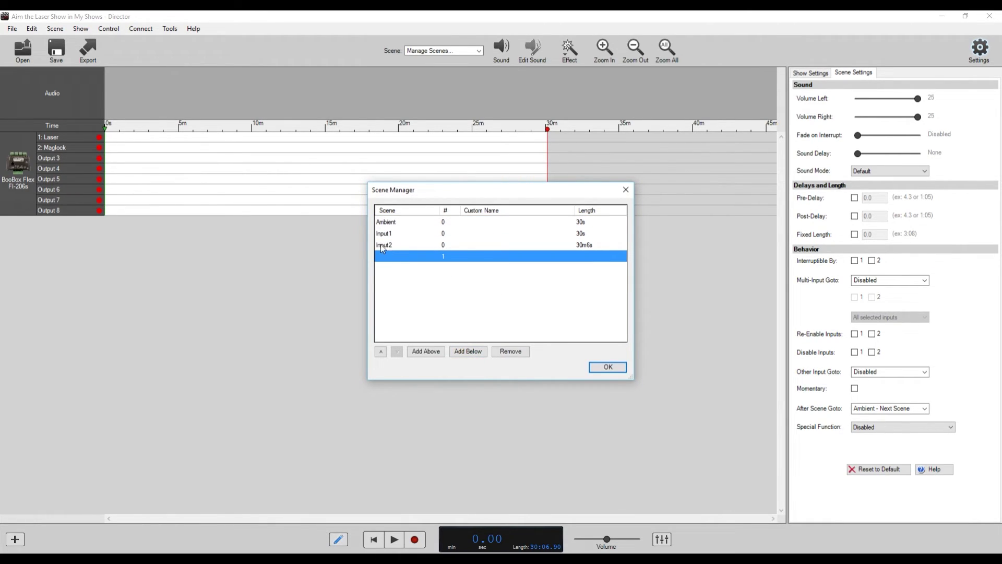
pyautogui.click(609, 368)
pyautogui.click(479, 51)
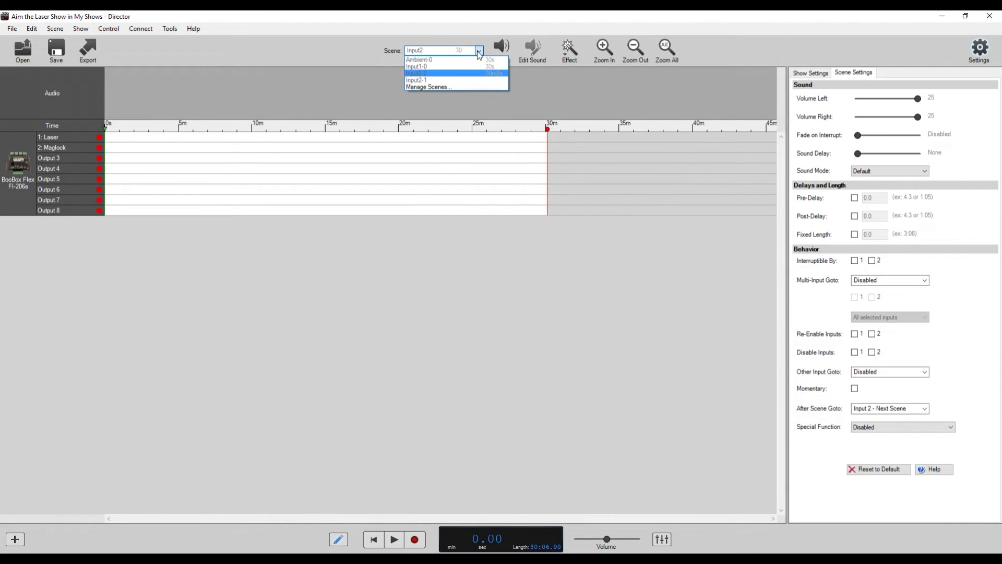
pyautogui.click(446, 79)
# - Zoom the timeline out and stretch Input2-1 to about 29 minutes 58 seconds
pyautogui.moveTo(107, 129); pyautogui.dragTo(601, 144)
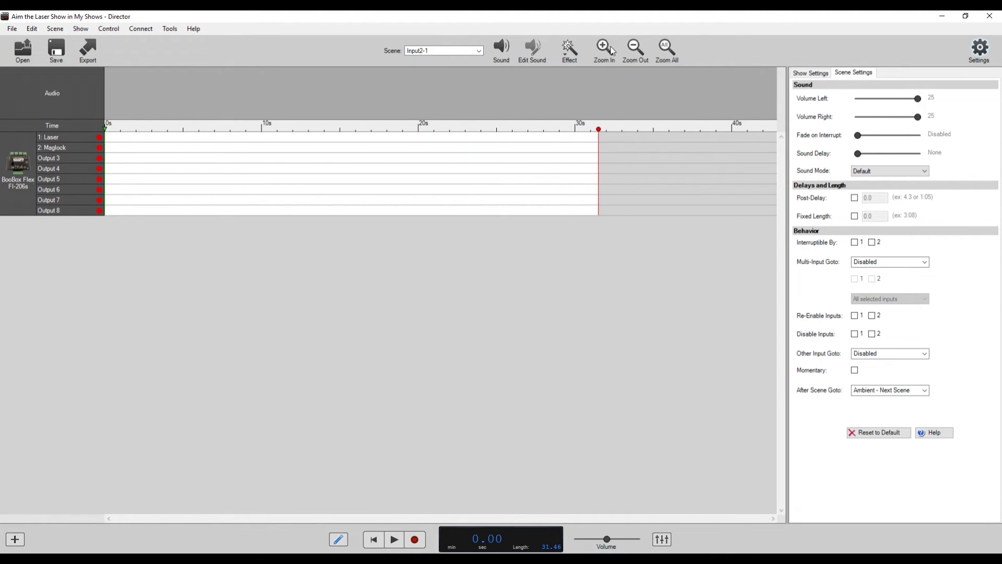
pyautogui.click(636, 51)
pyautogui.click(635, 51)
pyautogui.click(635, 51)
pyautogui.click(635, 51)
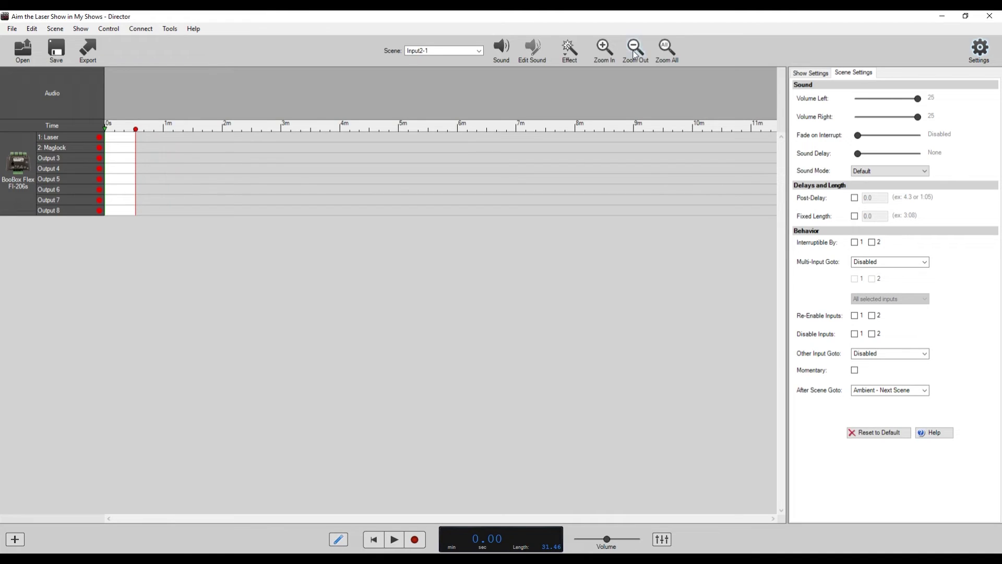
pyautogui.click(636, 51)
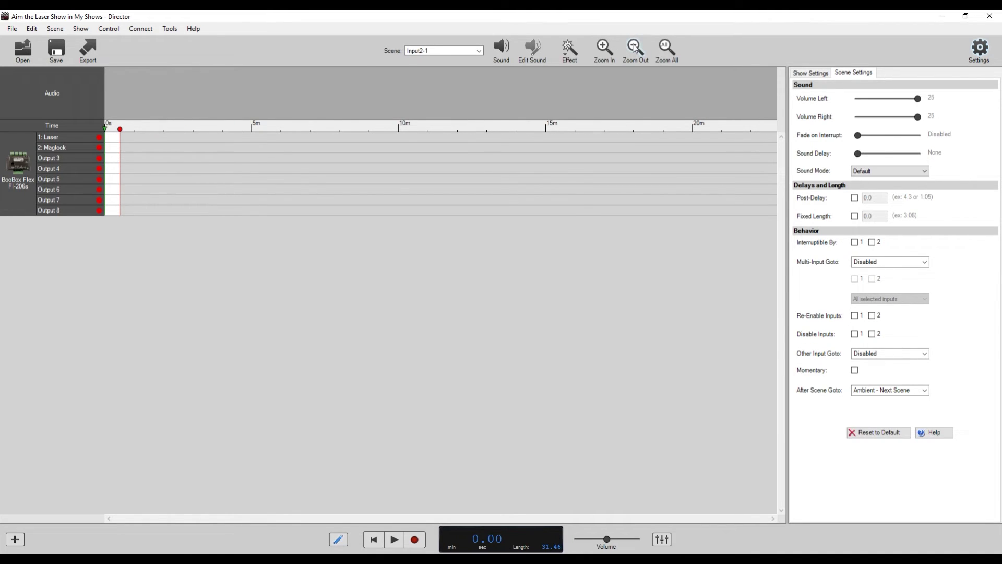
pyautogui.click(635, 51)
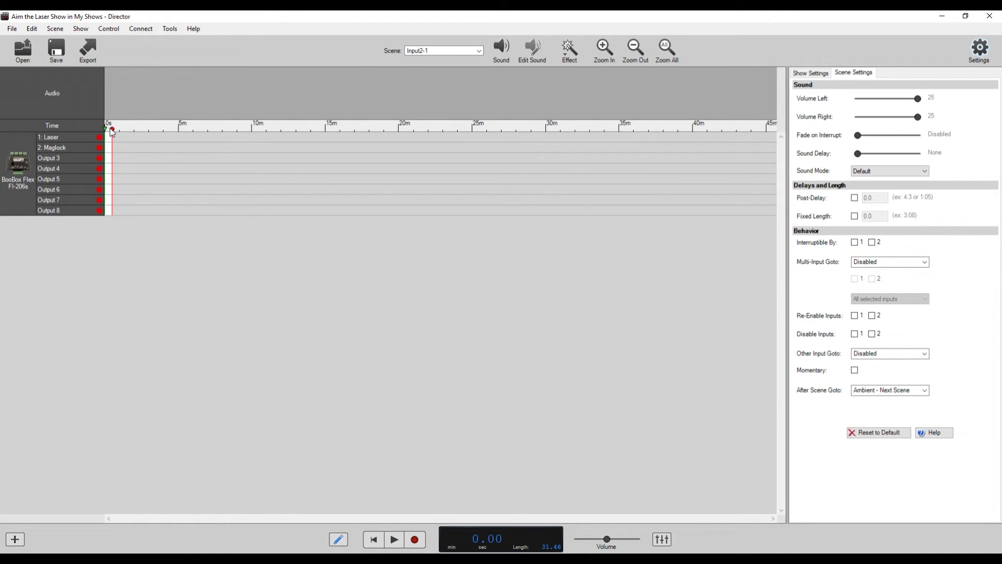
pyautogui.moveTo(112, 133); pyautogui.dragTo(548, 142)
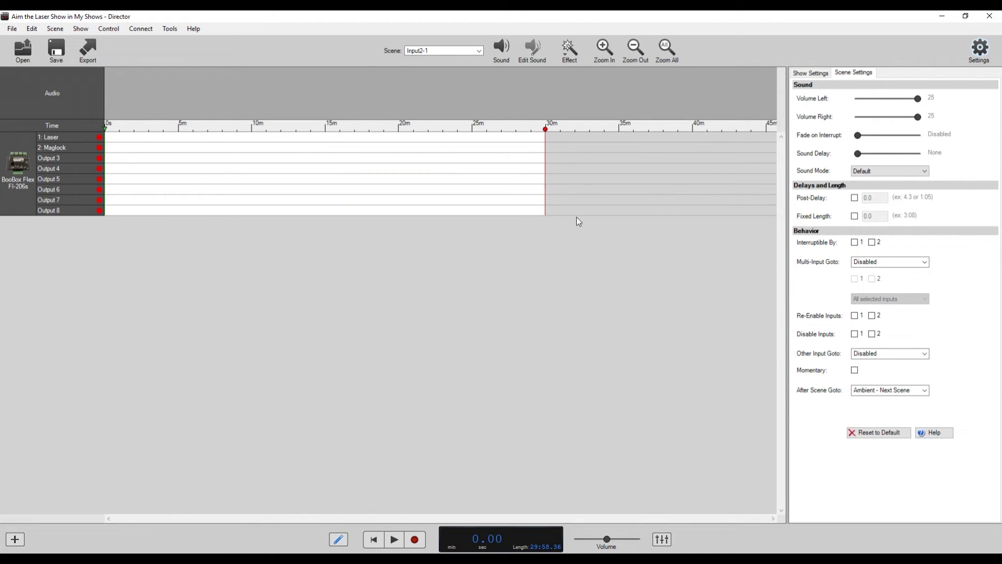
pyautogui.click(460, 52)
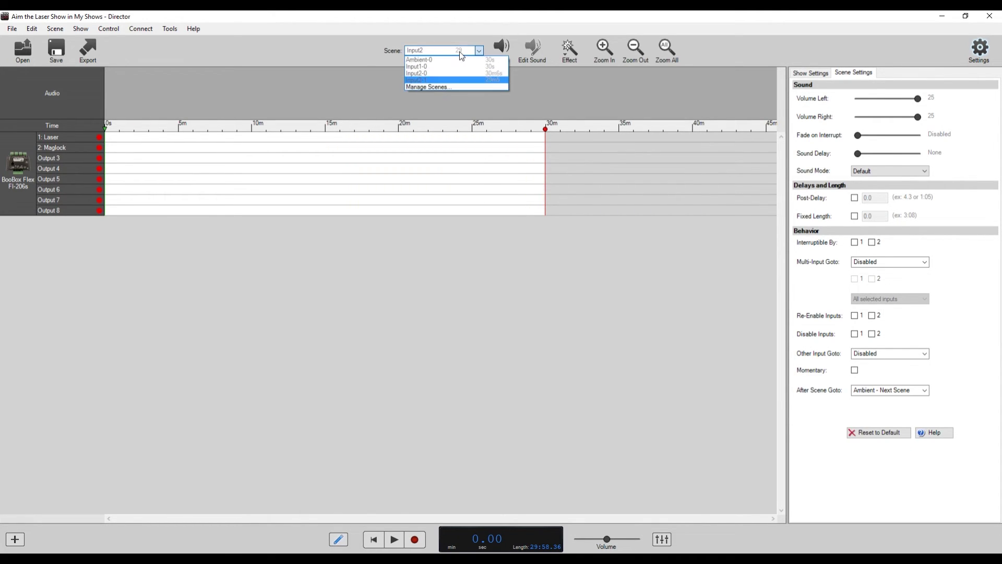
# - Set Input2-0's After Scene Goto to Input2-1
pyautogui.click(443, 74)
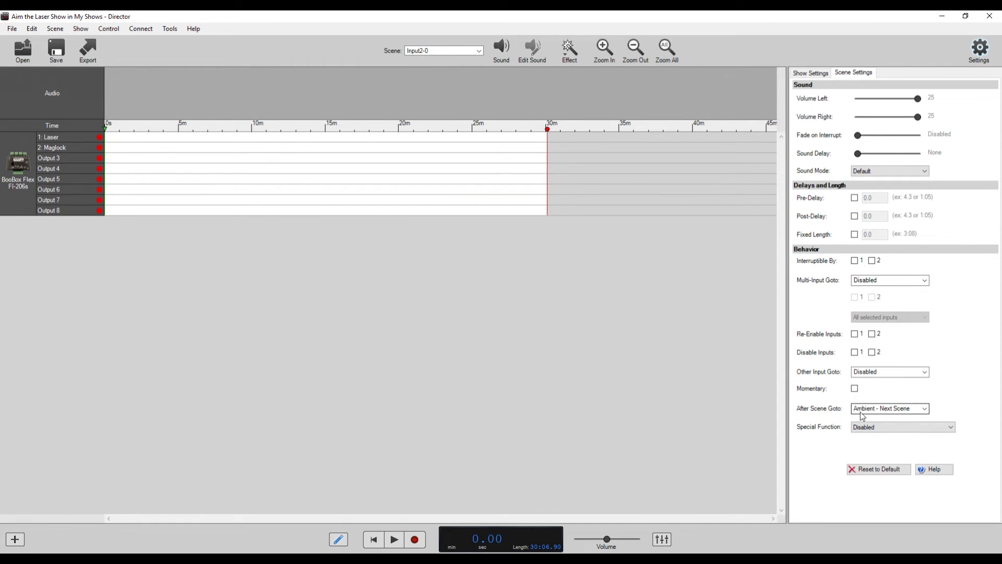
pyautogui.click(891, 412)
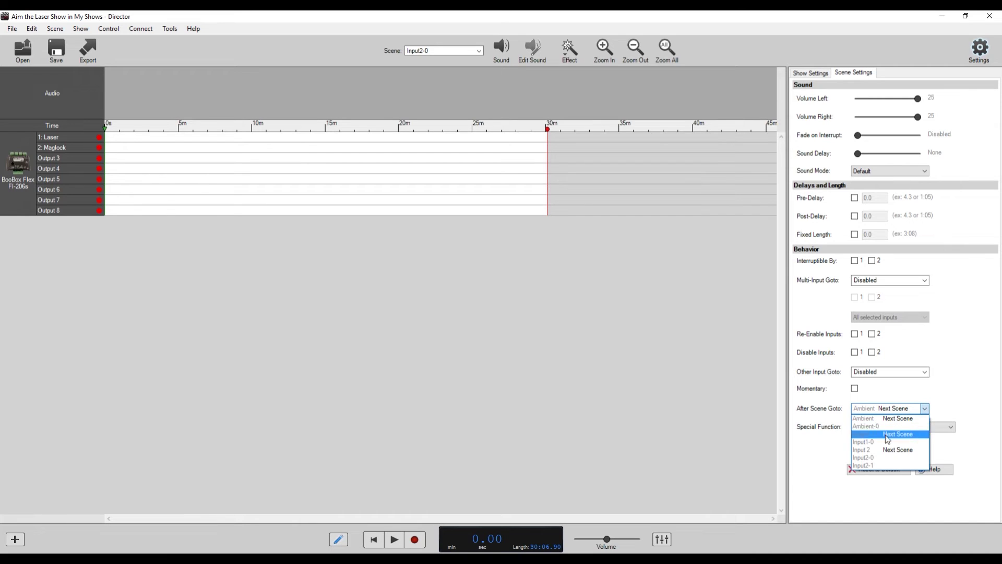
pyautogui.click(884, 465)
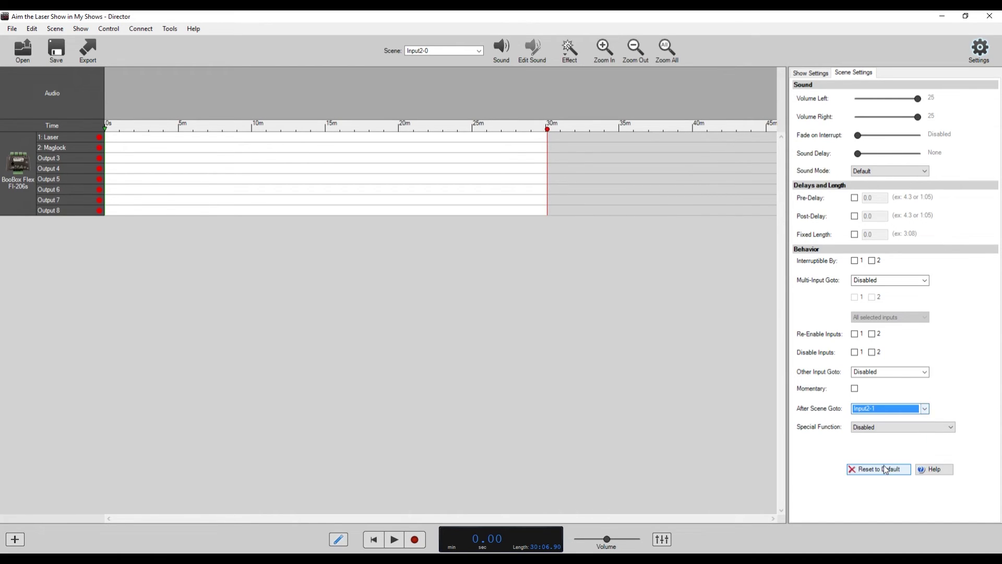
pyautogui.click(488, 174)
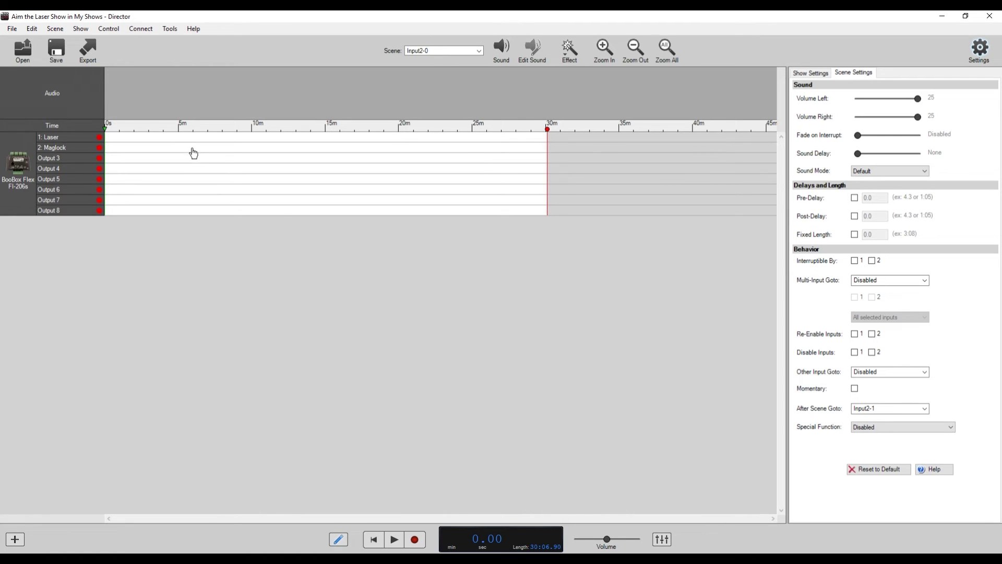
# - Switch to Input2-1 and review which scene follows it
pyautogui.click(447, 51)
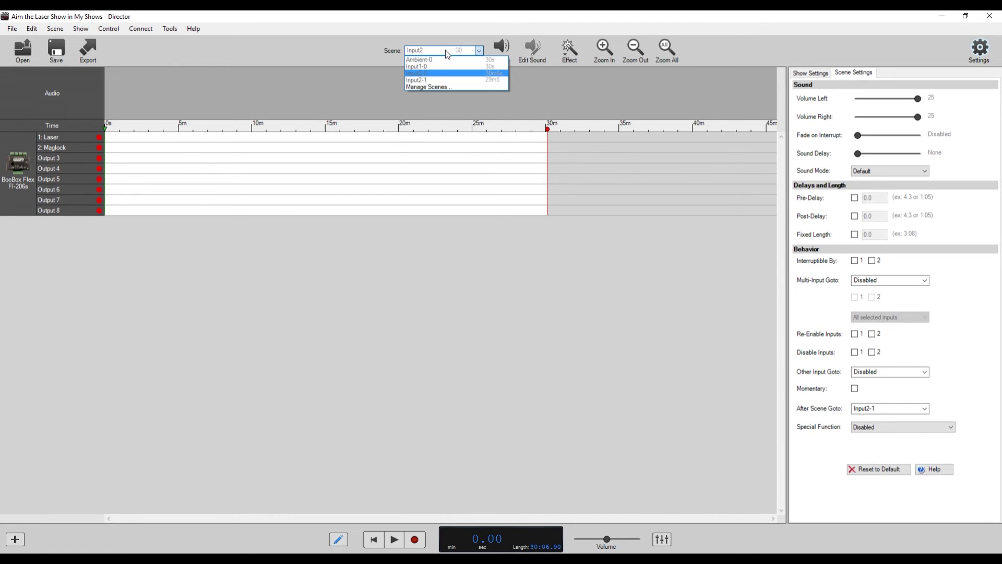
pyautogui.click(442, 80)
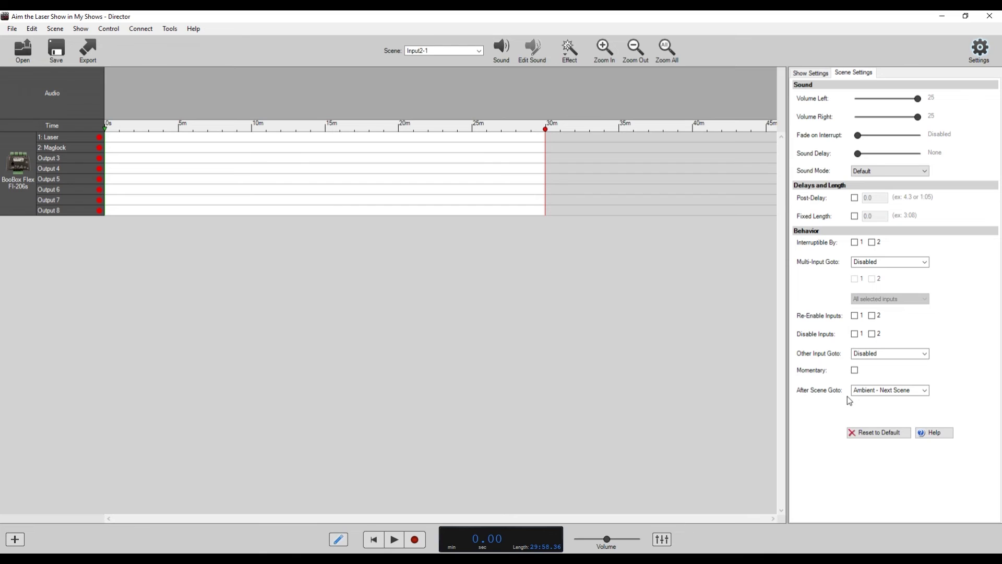
pyautogui.click(887, 394)
pyautogui.click(888, 392)
pyautogui.click(690, 349)
pyautogui.click(478, 51)
# - Remove the unnamed second scene under Input2 and stay on Input2-0
pyautogui.click(453, 89)
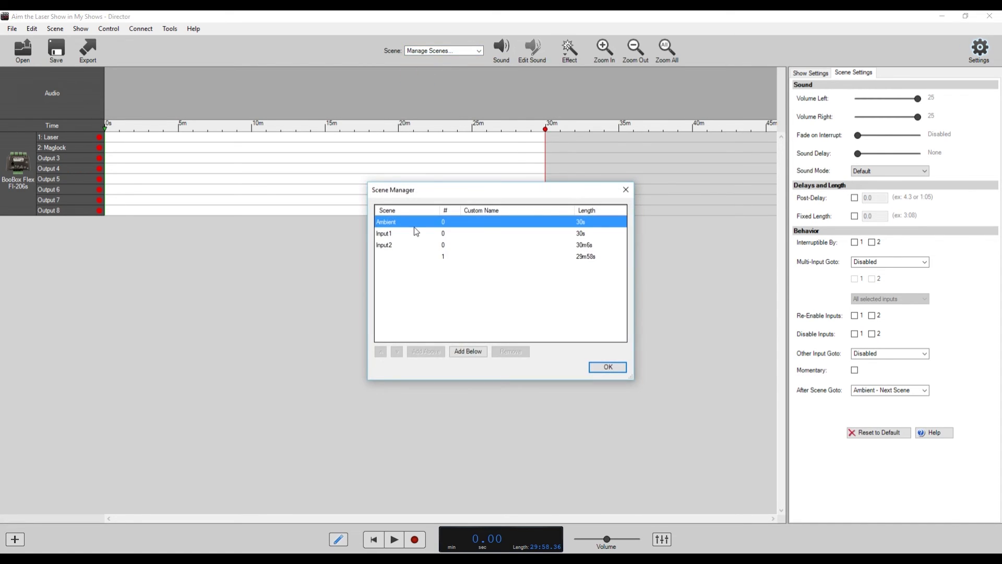
pyautogui.click(448, 256)
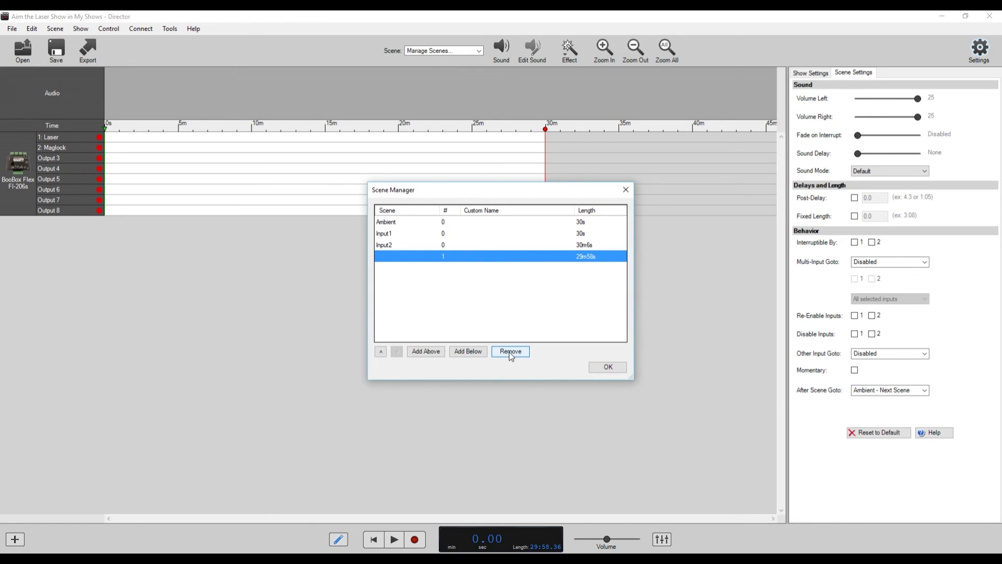
pyautogui.click(510, 355)
pyautogui.click(535, 327)
pyautogui.click(459, 246)
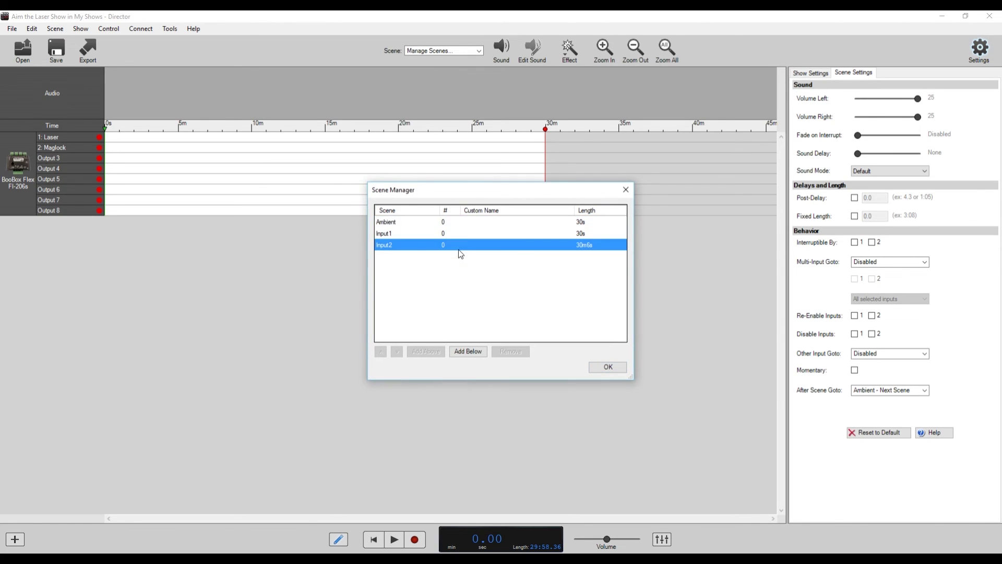
pyautogui.click(607, 366)
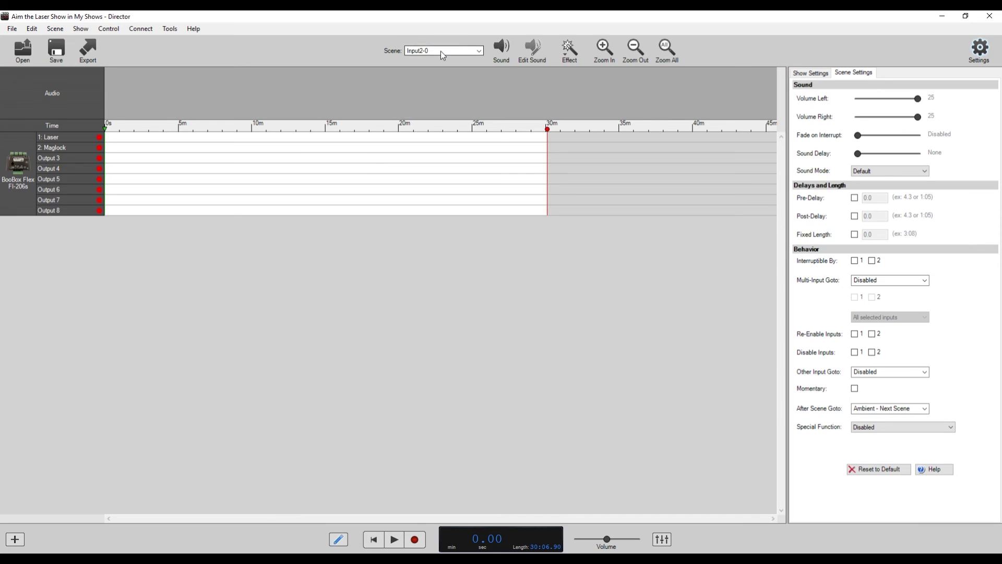
pyautogui.click(443, 56)
pyautogui.click(441, 57)
# - Pull Input2-0's end back, zoom the timeline in, and trim the scene to about 10 seconds
pyautogui.moveTo(547, 130); pyautogui.dragTo(120, 136)
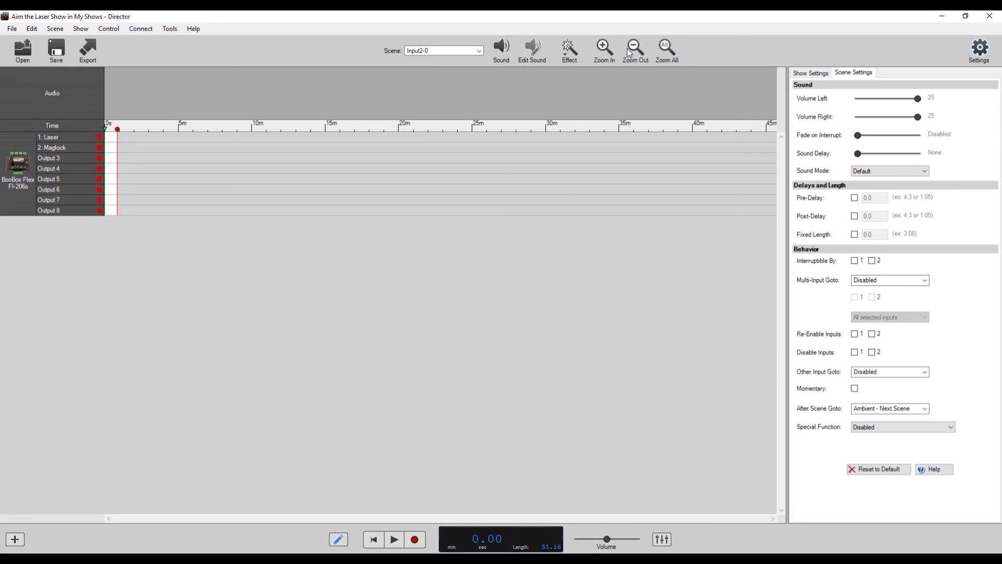
pyautogui.click(604, 51)
pyautogui.click(604, 51)
pyautogui.click(605, 51)
pyautogui.click(605, 52)
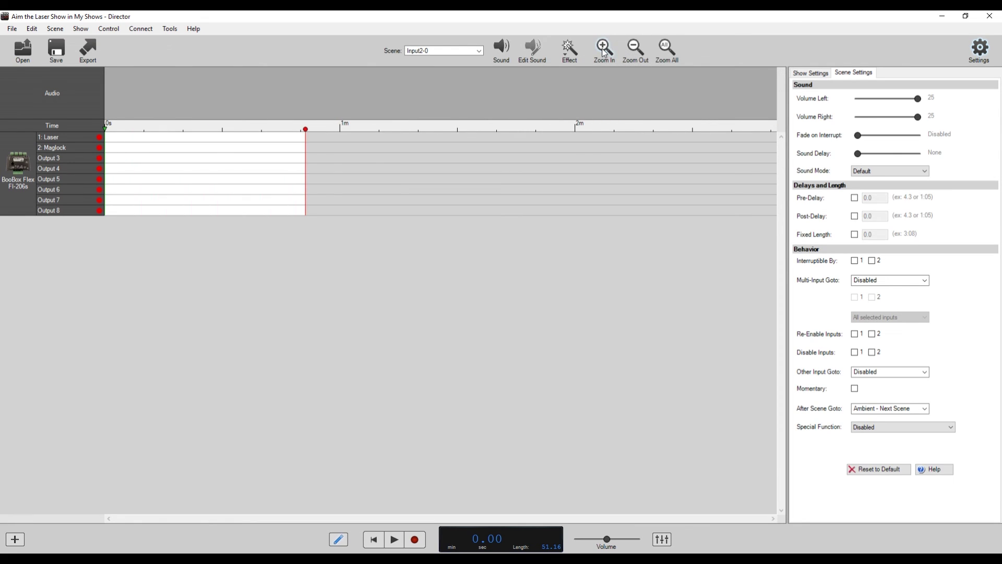
pyautogui.click(604, 51)
pyautogui.moveTo(507, 130); pyautogui.dragTo(183, 133)
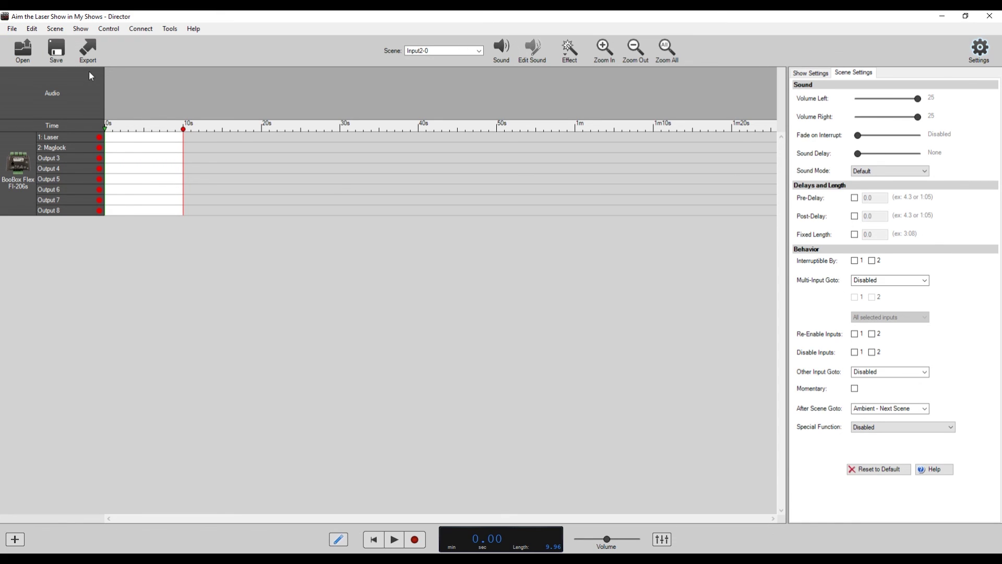
pyautogui.click(87, 50)
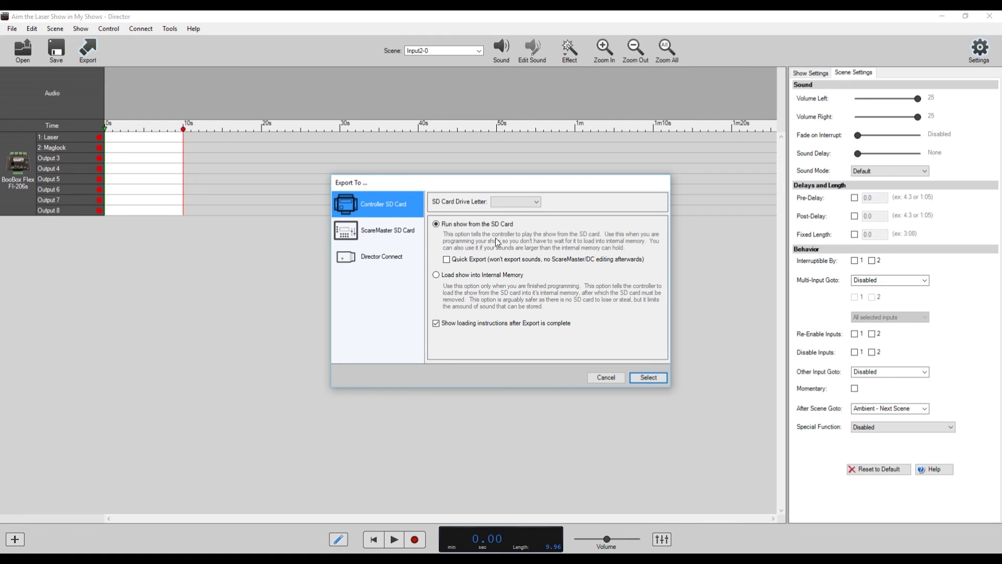
pyautogui.click(647, 377)
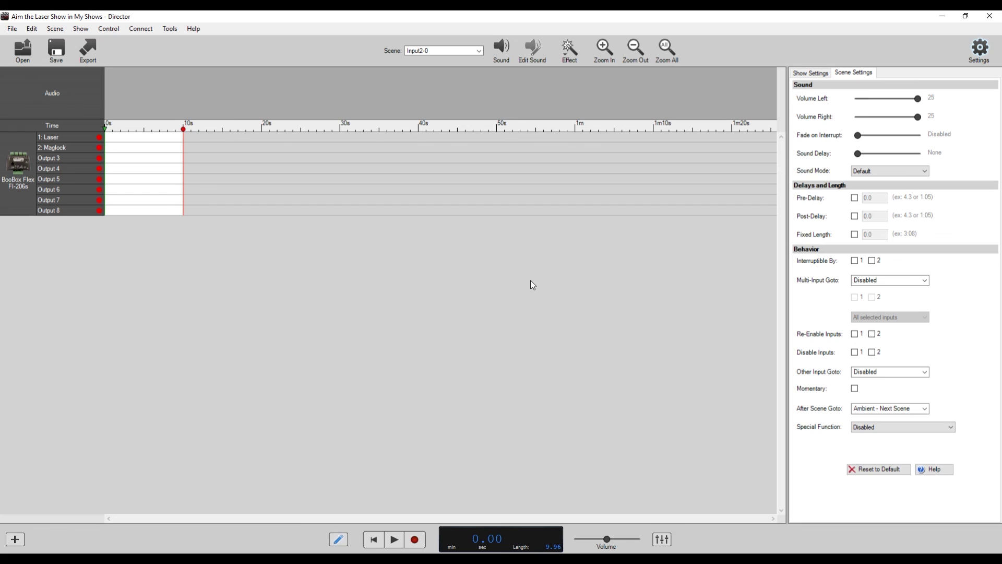